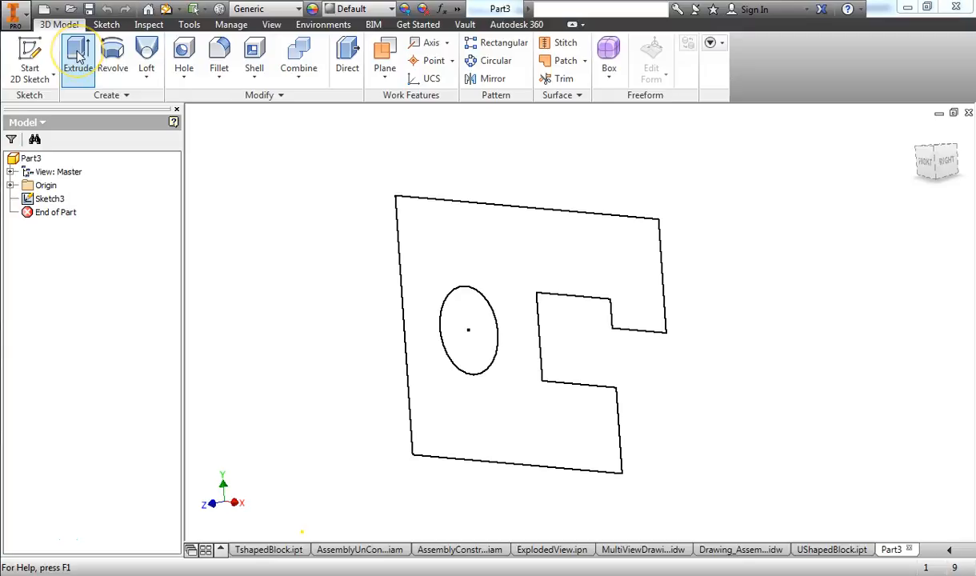
# Step: Extrude the C-shaped profile around its circular hole as a new solid, using a distance of 3/8 in and no taper
pyautogui.click(78, 56)
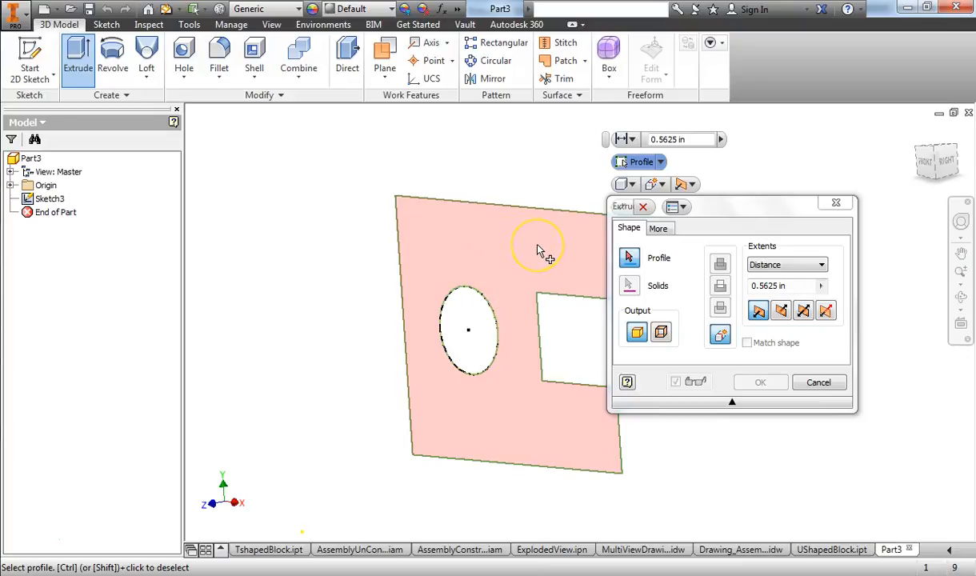
pyautogui.click(541, 251)
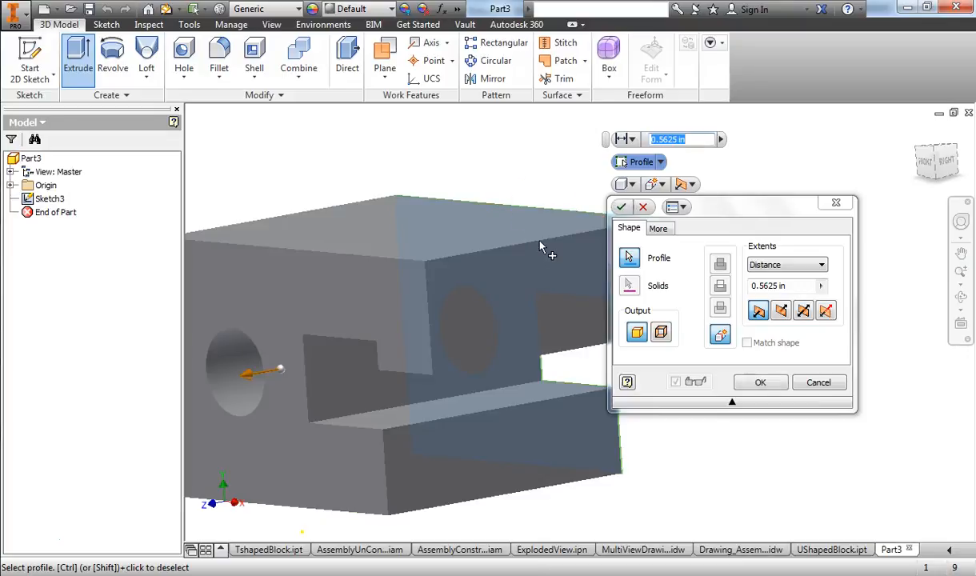
pyautogui.scroll(4, 496, 157)
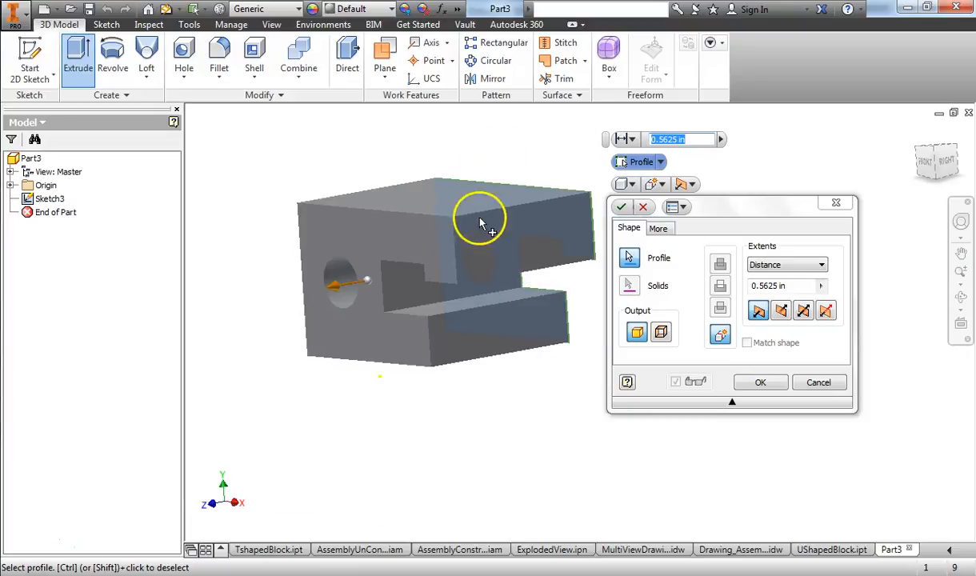
pyautogui.moveTo(737, 208); pyautogui.dragTo(830, 231)
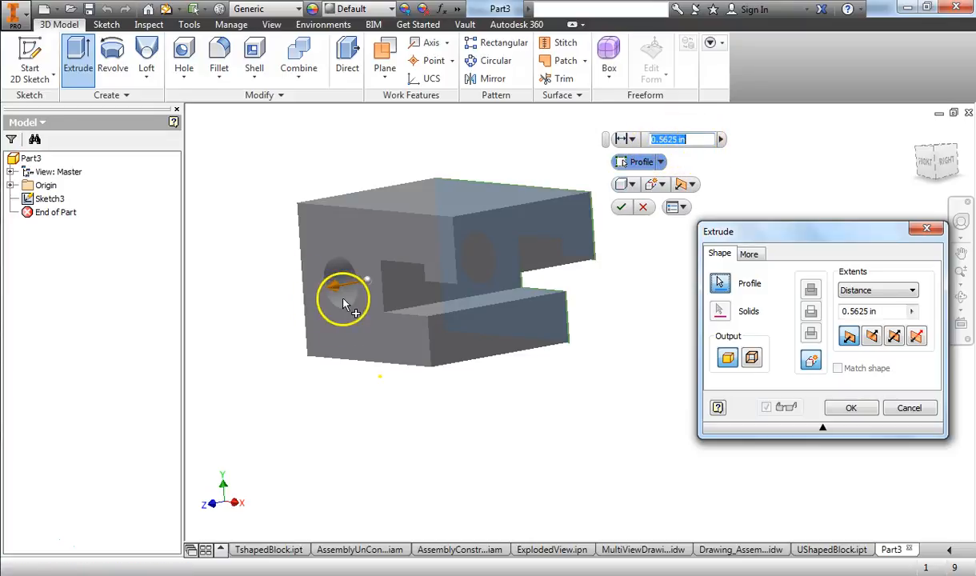
pyautogui.moveTo(336, 284); pyautogui.dragTo(377, 280)
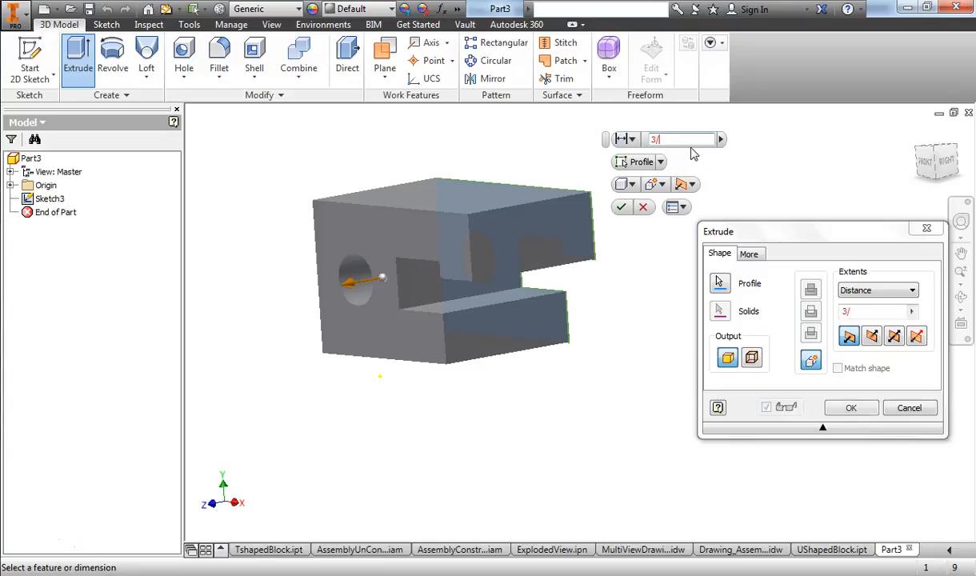
pyautogui.press('Tab')
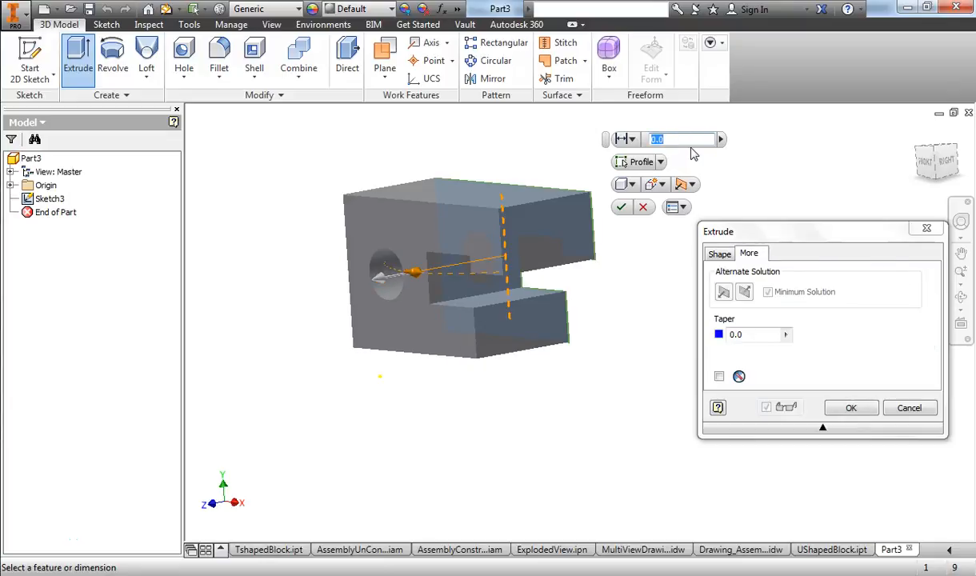
pyautogui.press('Tab')
pyautogui.press('Return')
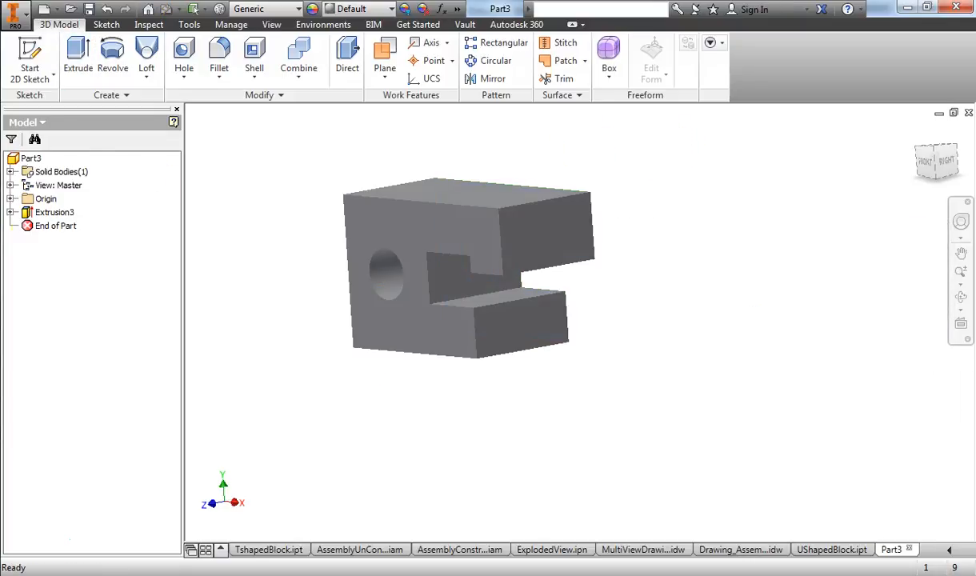
# Step: Edit the extrusion and set its distance to the expression 2+5 in
pyautogui.rightClick(51, 213)
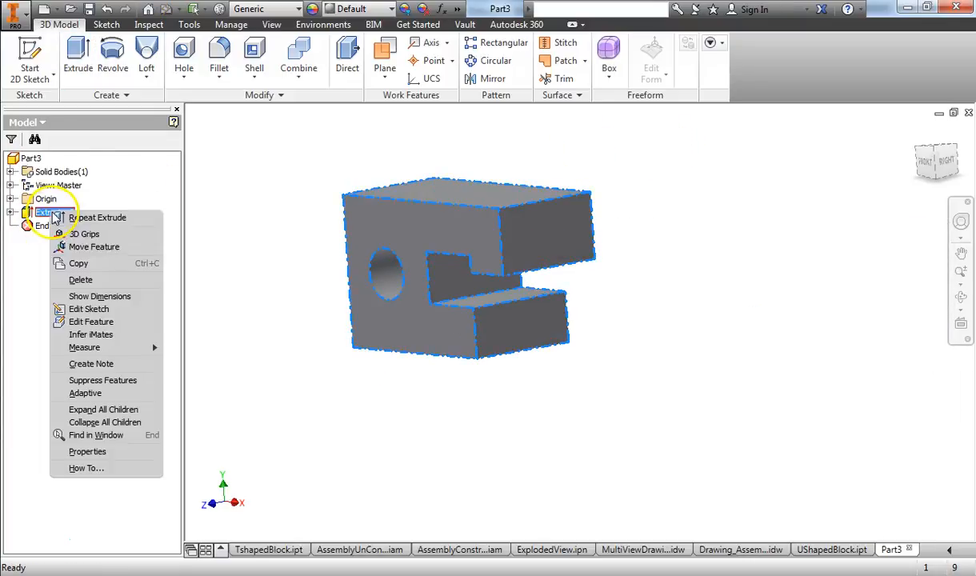
pyautogui.click(105, 322)
pyautogui.click(686, 139)
pyautogui.doubleClick(675, 139)
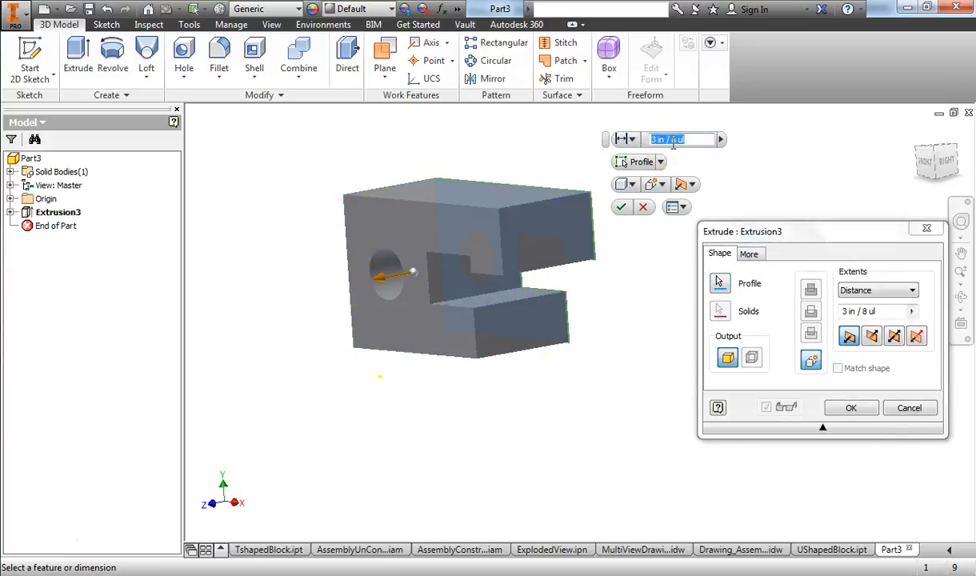
pyautogui.write('2+5')
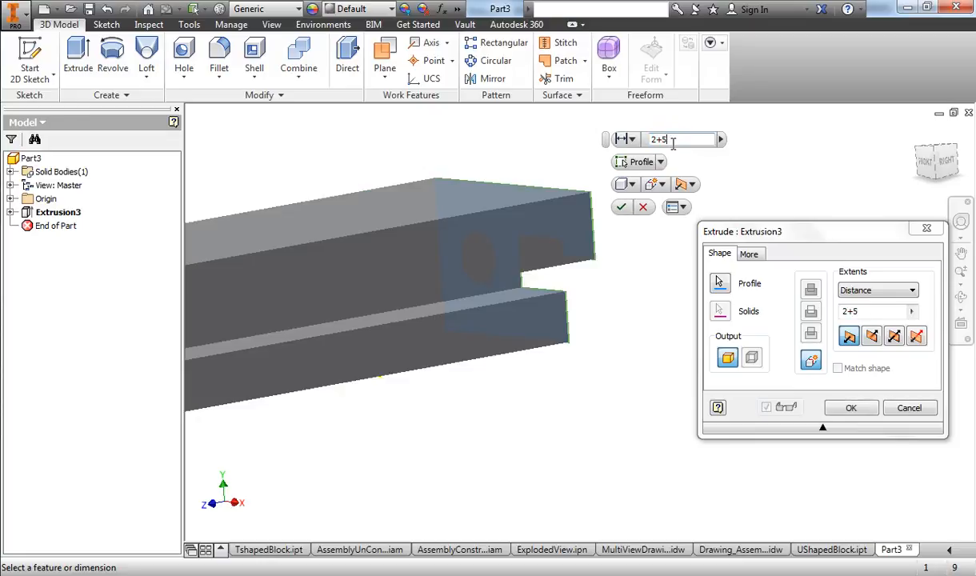
pyautogui.press('Return')
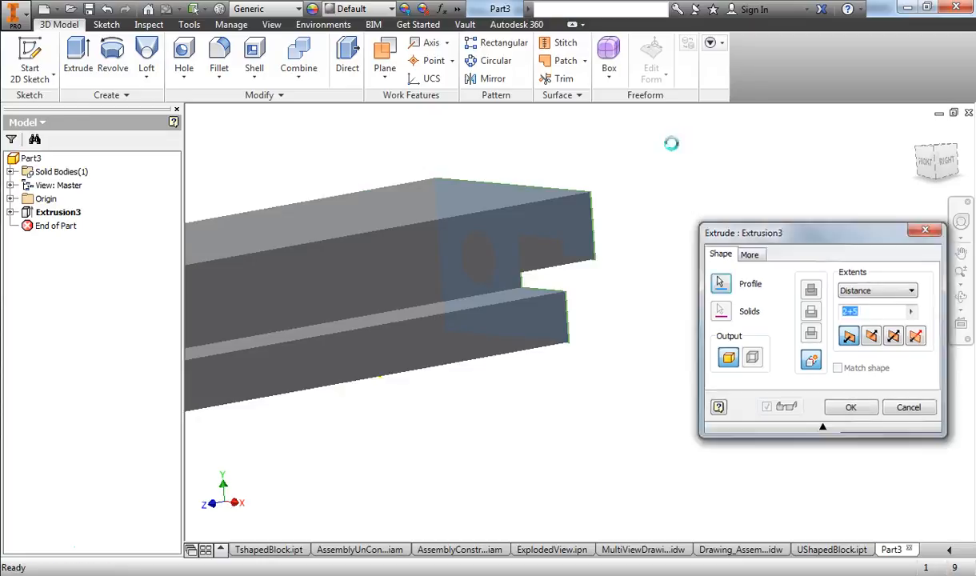
# Step: Edit the extrusion again and set its distance to the expression .5+.2 in
pyautogui.scroll(-3, 672, 160)
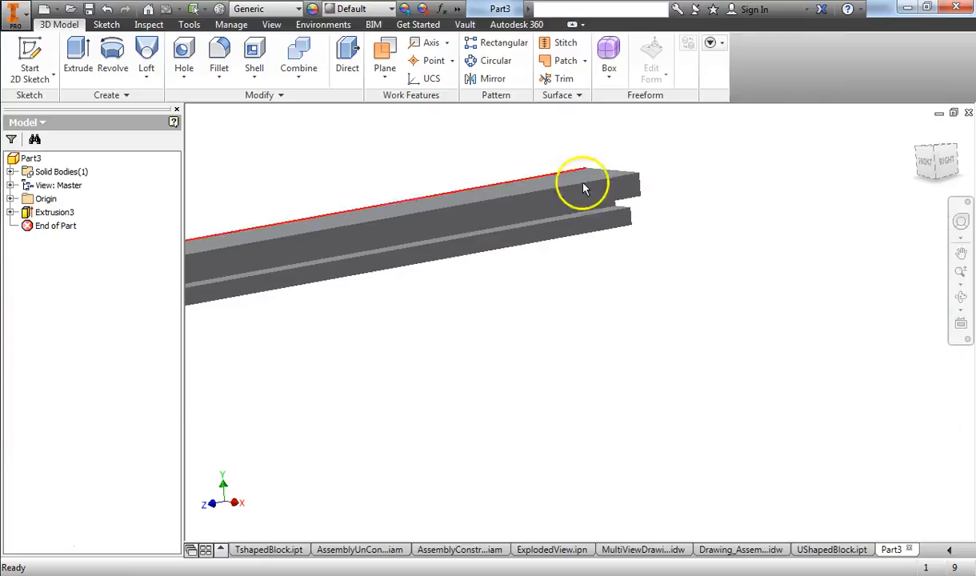
pyautogui.click(33, 213)
pyautogui.rightClick(34, 215)
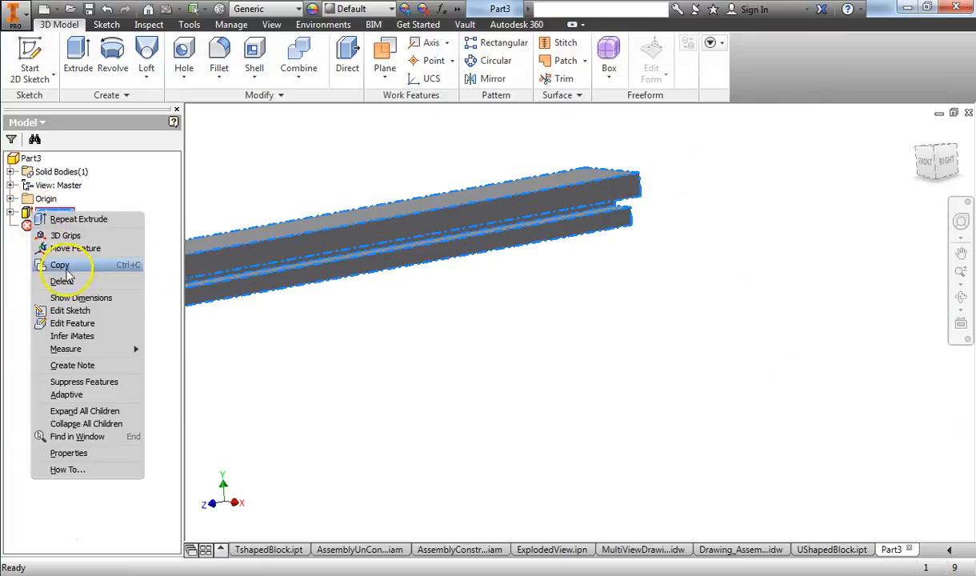
pyautogui.click(72, 324)
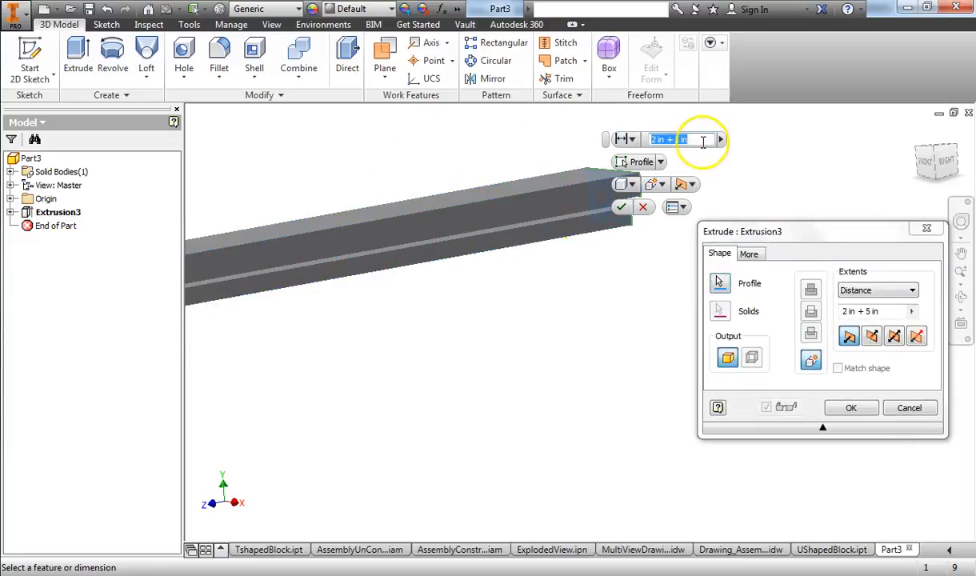
pyautogui.scroll(-3, 464, 224)
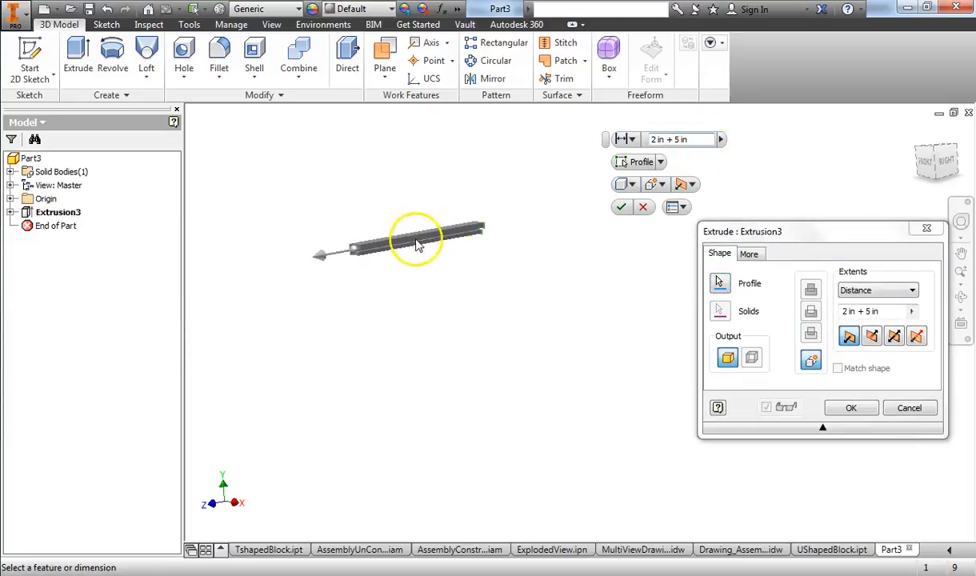
pyautogui.scroll(2, 360, 253)
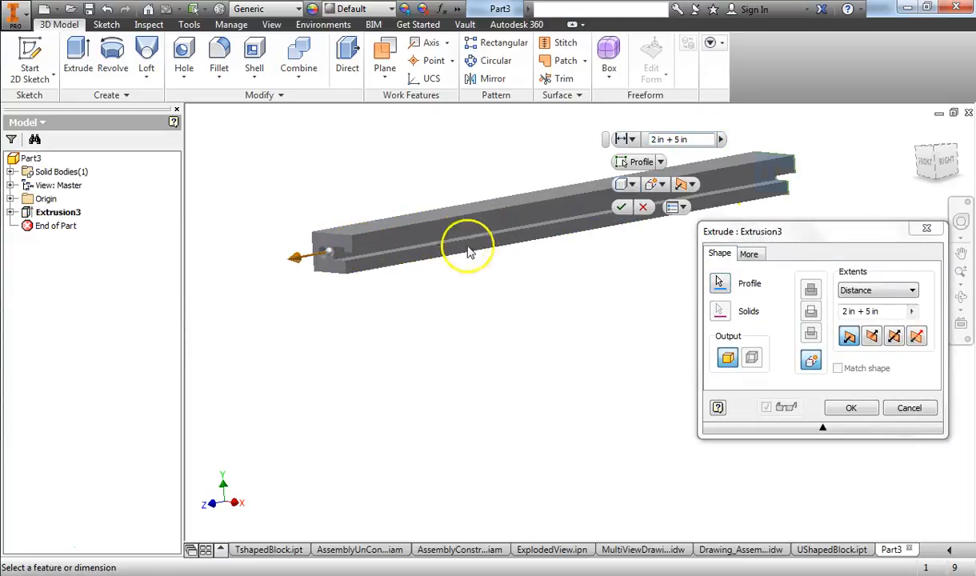
pyautogui.scroll(2, 464, 244)
pyautogui.click(681, 140)
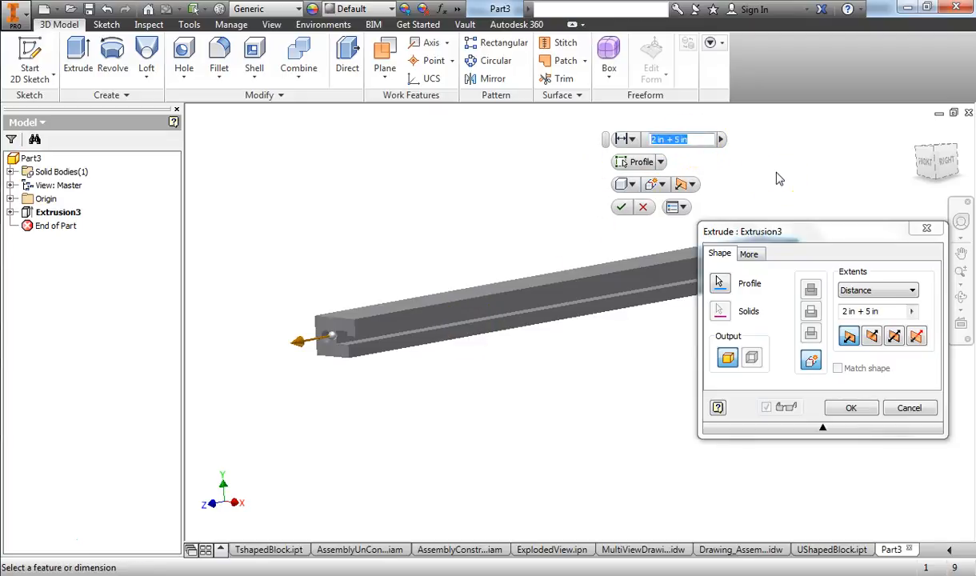
pyautogui.write('.5+.2')
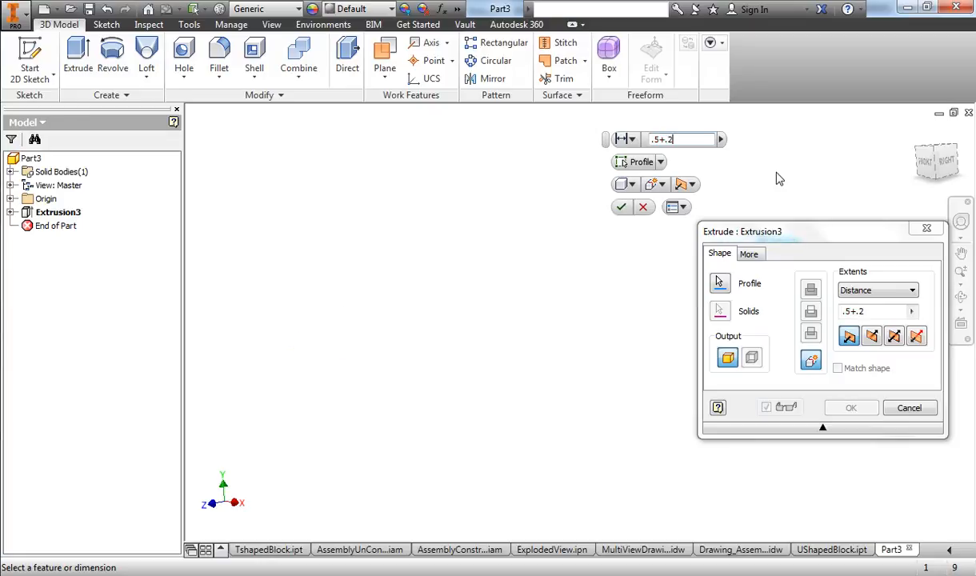
pyautogui.press('Return')
pyautogui.moveTo(776, 177); pyautogui.dragTo(542, 312, button='middle')
pyautogui.scroll(3, 544, 310)
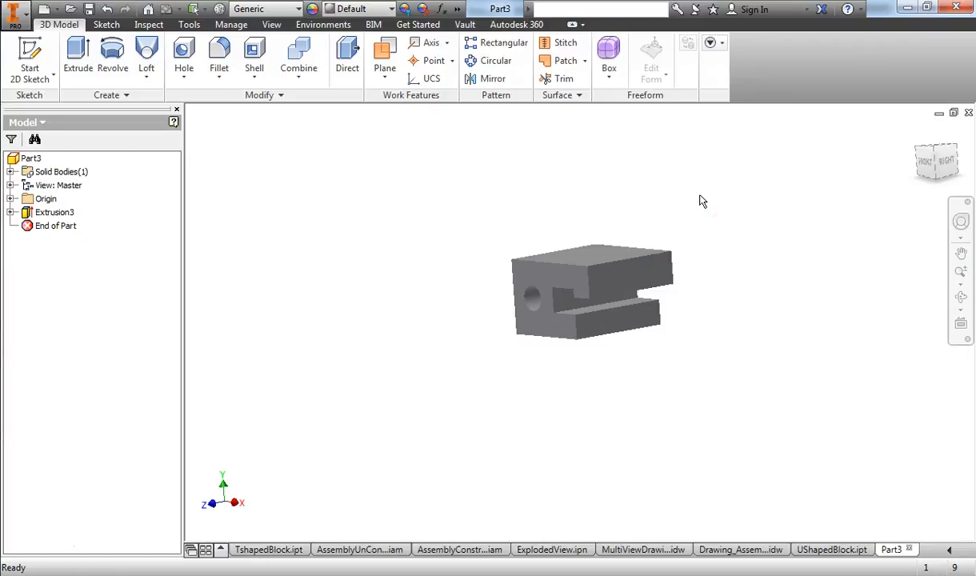
# Step: Edit the extrusion to try the flipped direction, and make it symmetric with a distance of 0.7625 in
pyautogui.rightClick(51, 213)
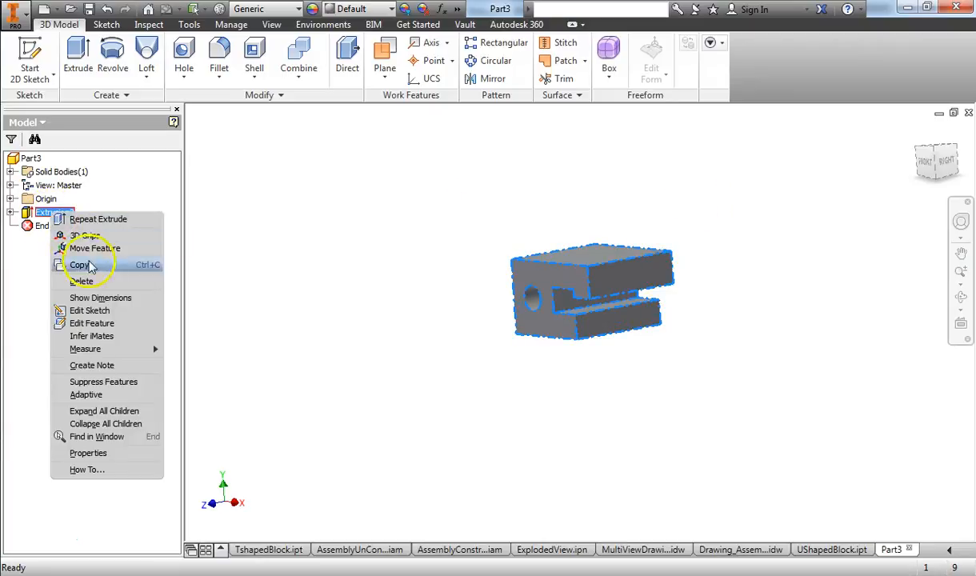
pyautogui.click(91, 324)
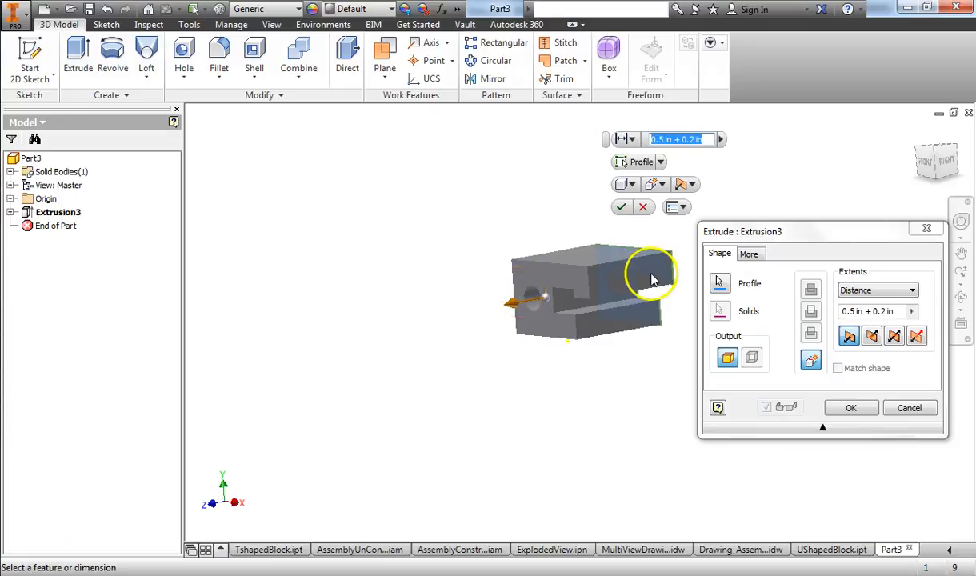
pyautogui.click(616, 288)
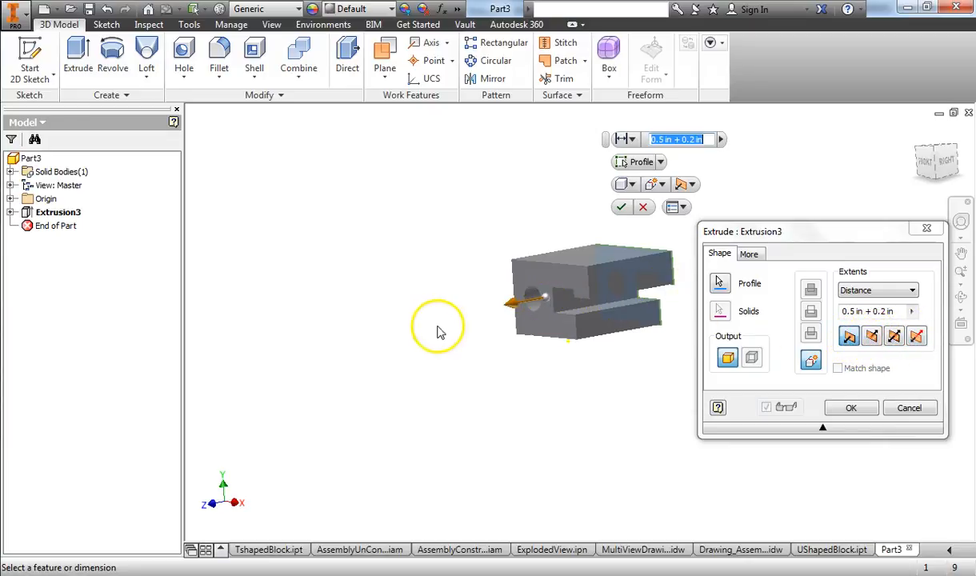
pyautogui.click(873, 336)
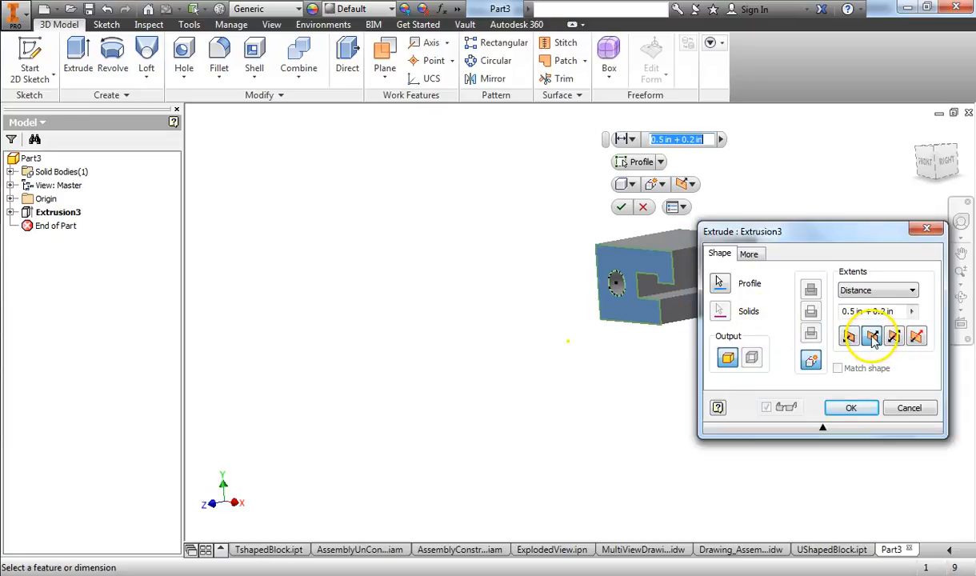
pyautogui.moveTo(850, 234); pyautogui.dragTo(349, 213)
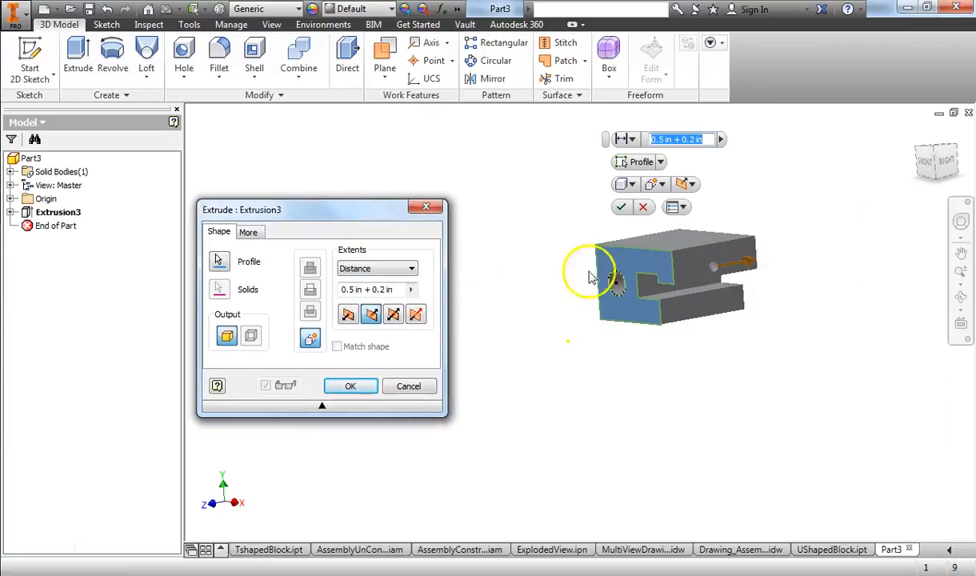
pyautogui.click(393, 317)
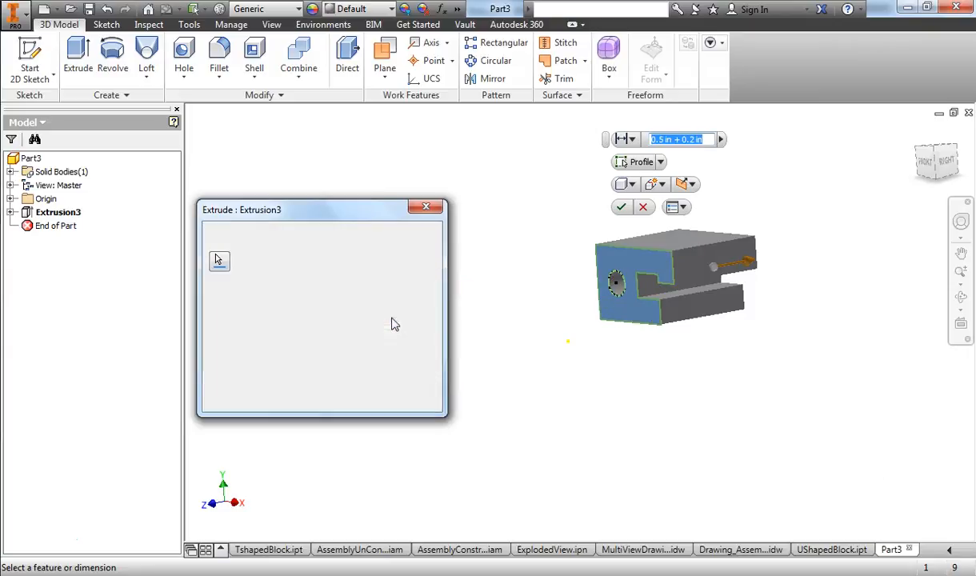
pyautogui.moveTo(551, 292); pyautogui.dragTo(551, 323)
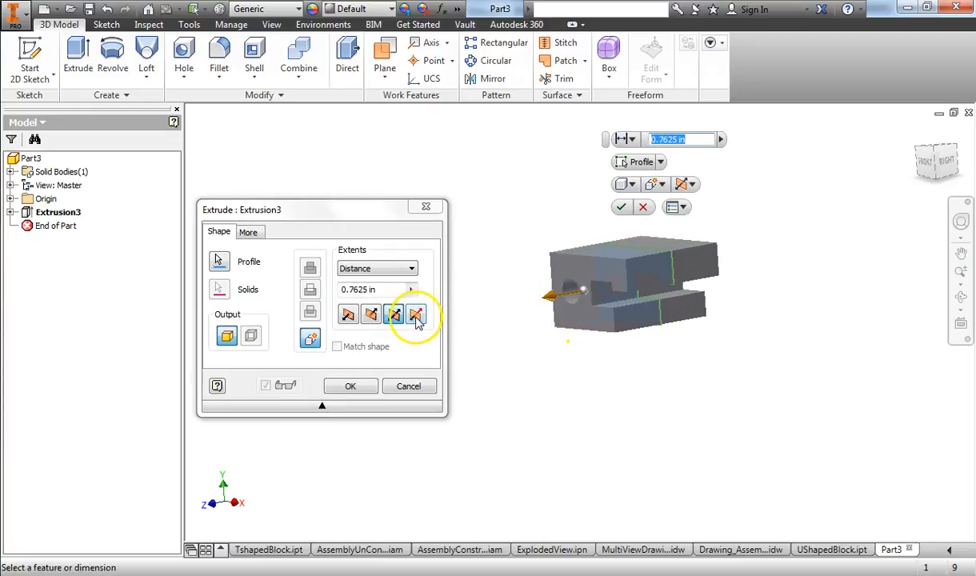
# Step: Make the extrusion asymmetric, with distances of 0.5125 in on the first side and 0.256 in on the second
pyautogui.click(416, 316)
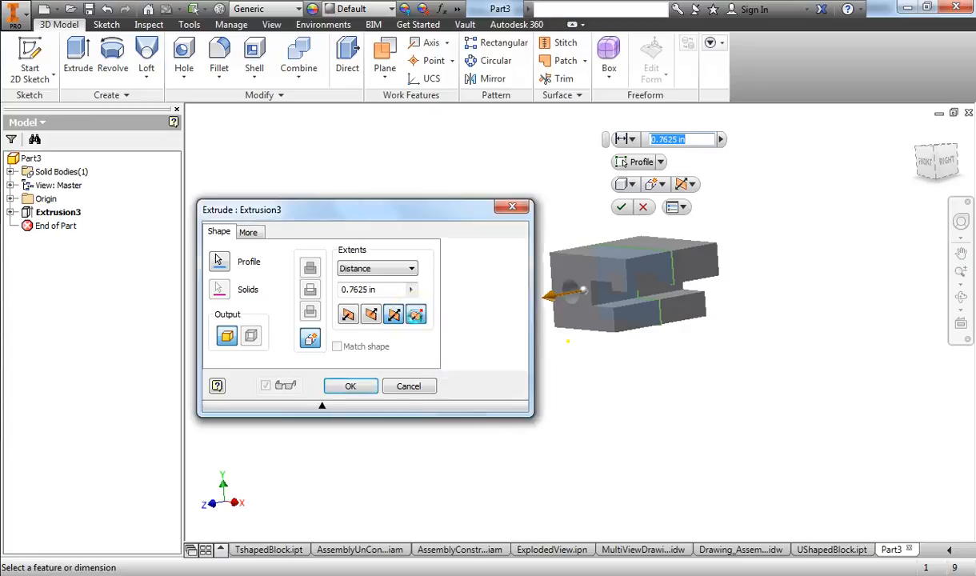
pyautogui.moveTo(470, 211); pyautogui.dragTo(359, 232)
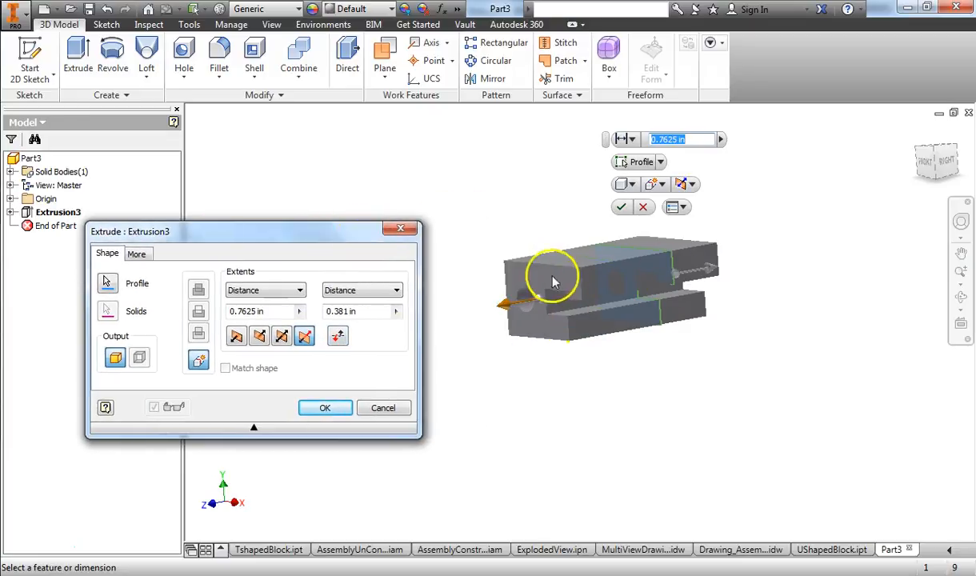
pyautogui.moveTo(477, 313); pyautogui.dragTo(537, 301)
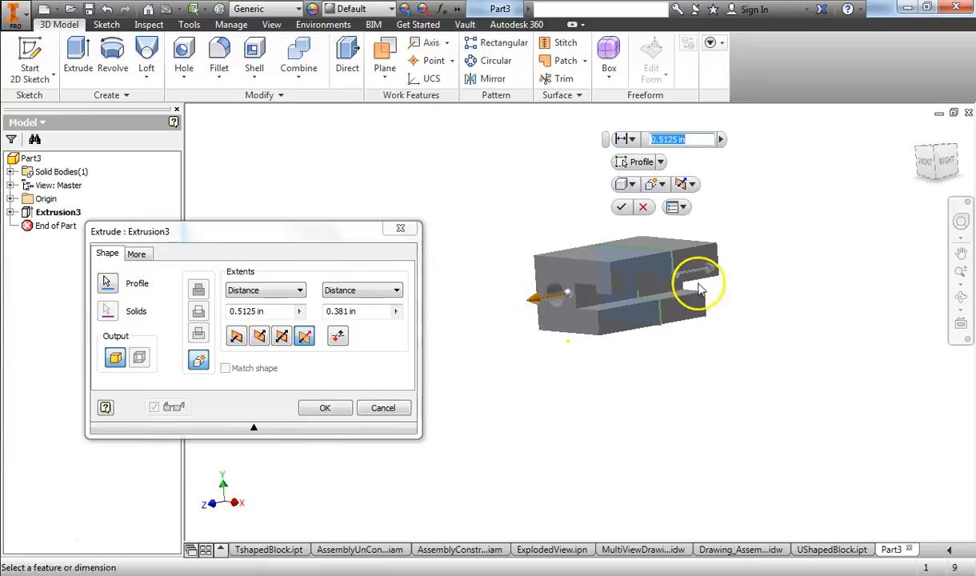
pyautogui.moveTo(715, 273); pyautogui.dragTo(693, 268)
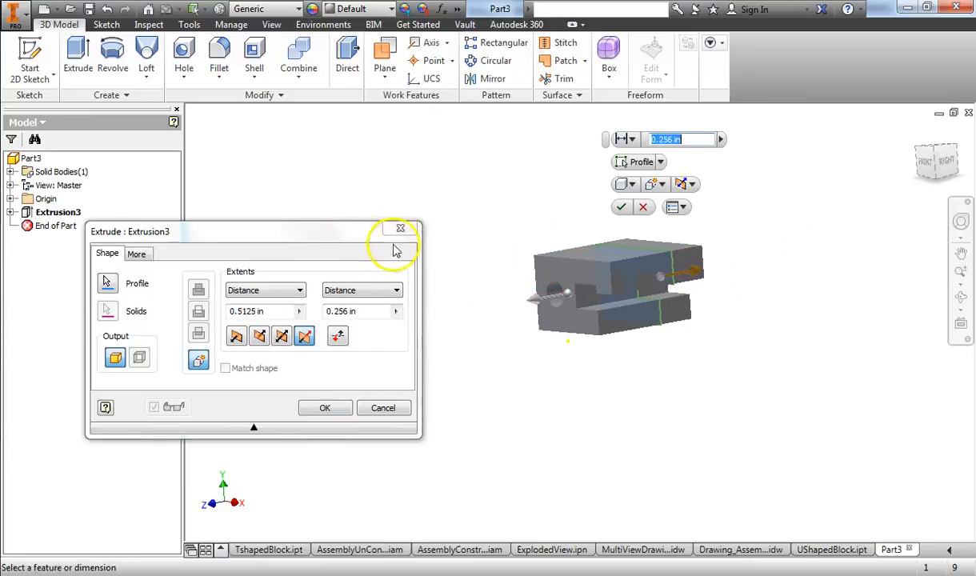
pyautogui.moveTo(336, 231); pyautogui.dragTo(454, 173)
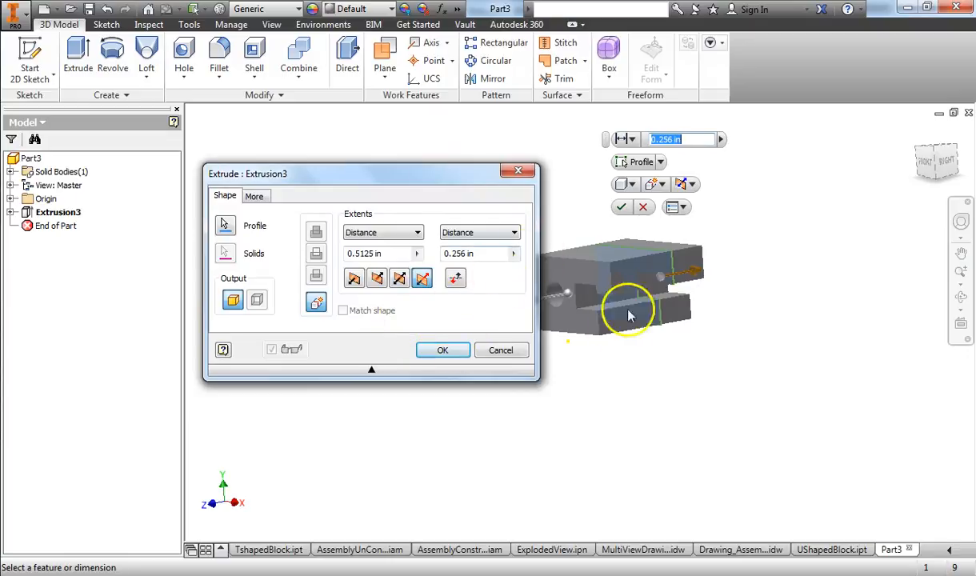
pyautogui.click(446, 353)
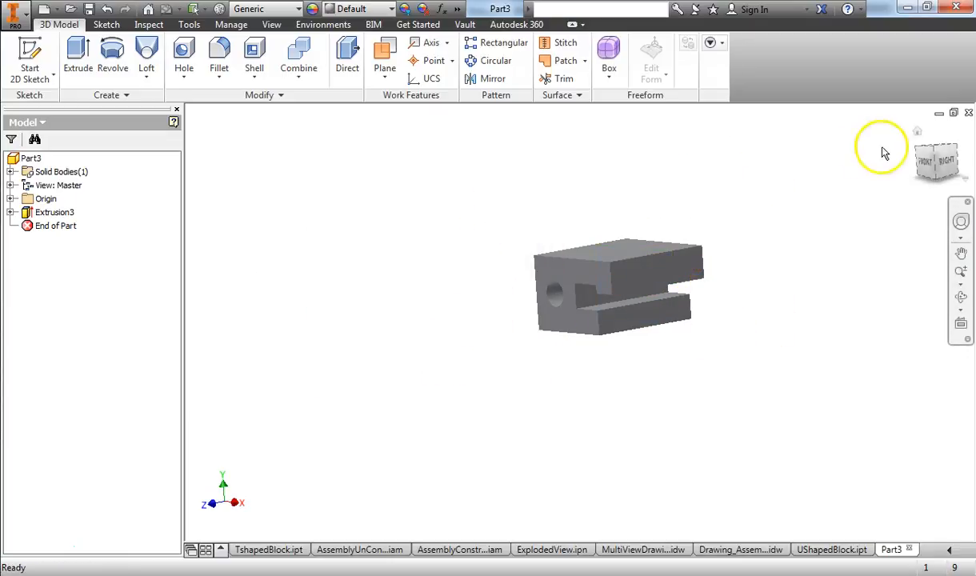
# Step: Start a 2D sketch on the top face of the extruded block
pyautogui.click(953, 160)
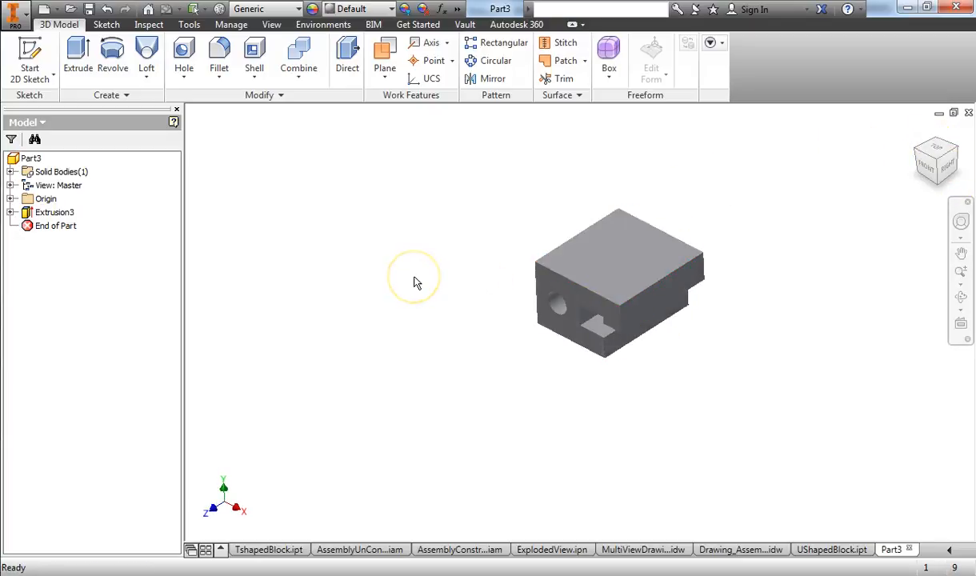
pyautogui.click(36, 56)
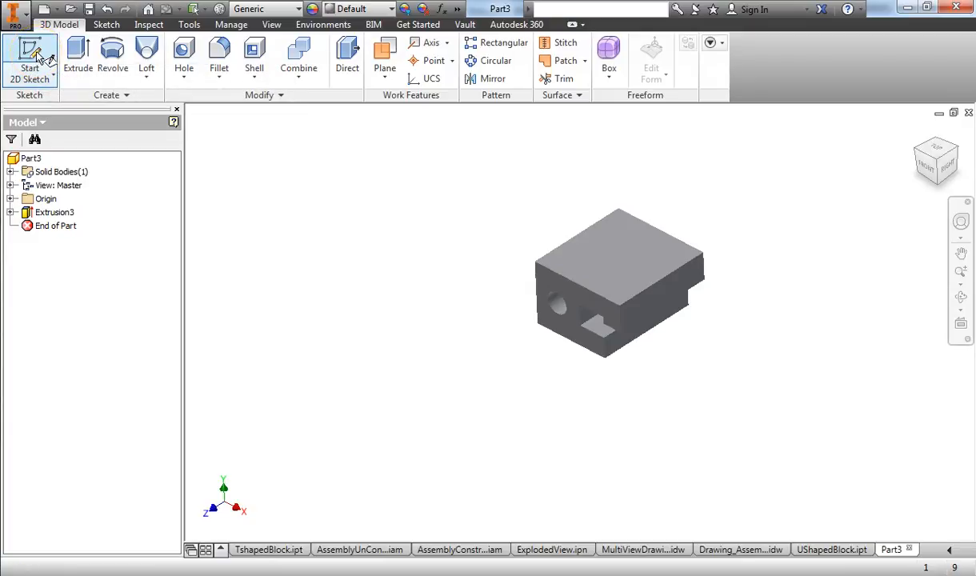
pyautogui.click(613, 265)
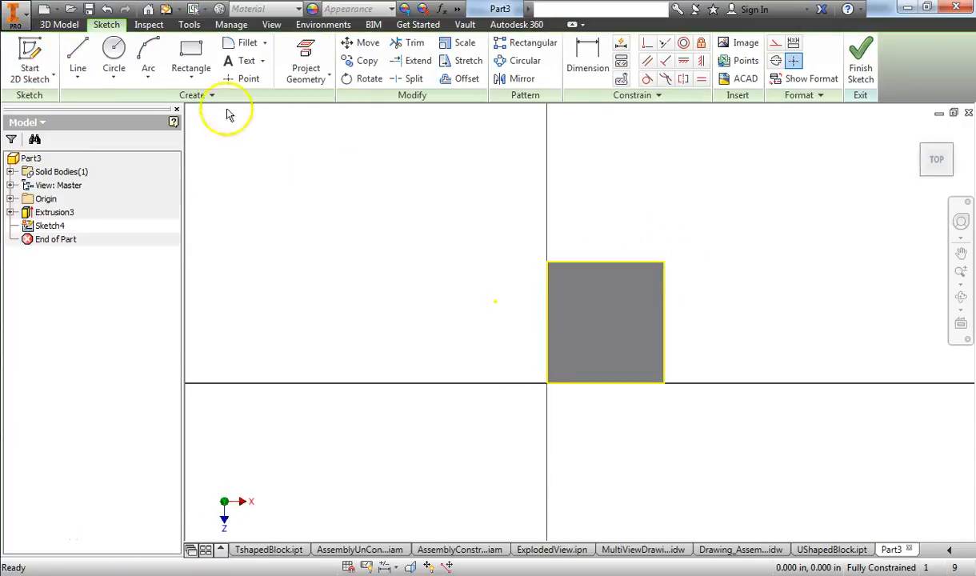
# Step: Sketch a narrow rectangle about 0.48 in by 0.09 in on the block's top face and finish the sketch
pyautogui.click(197, 59)
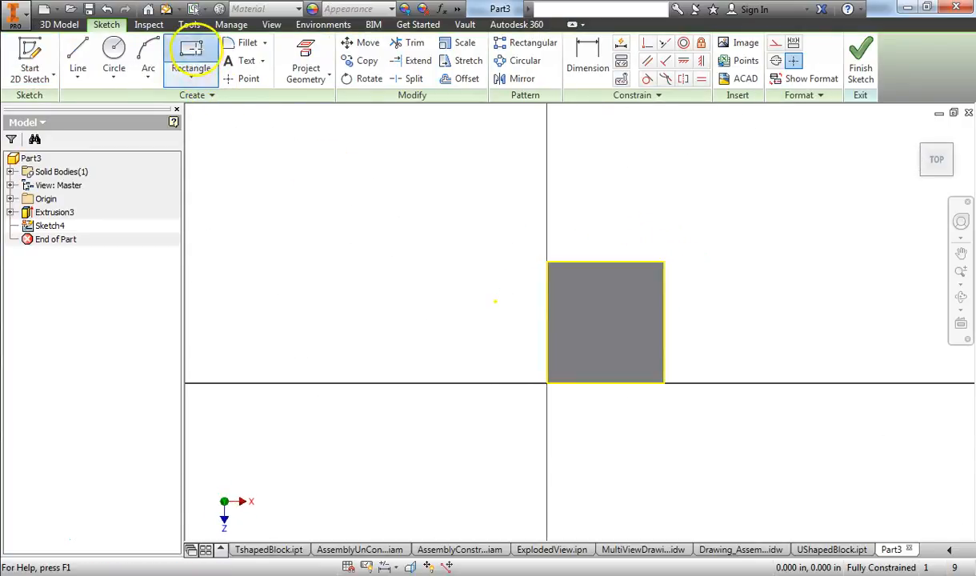
pyautogui.click(571, 309)
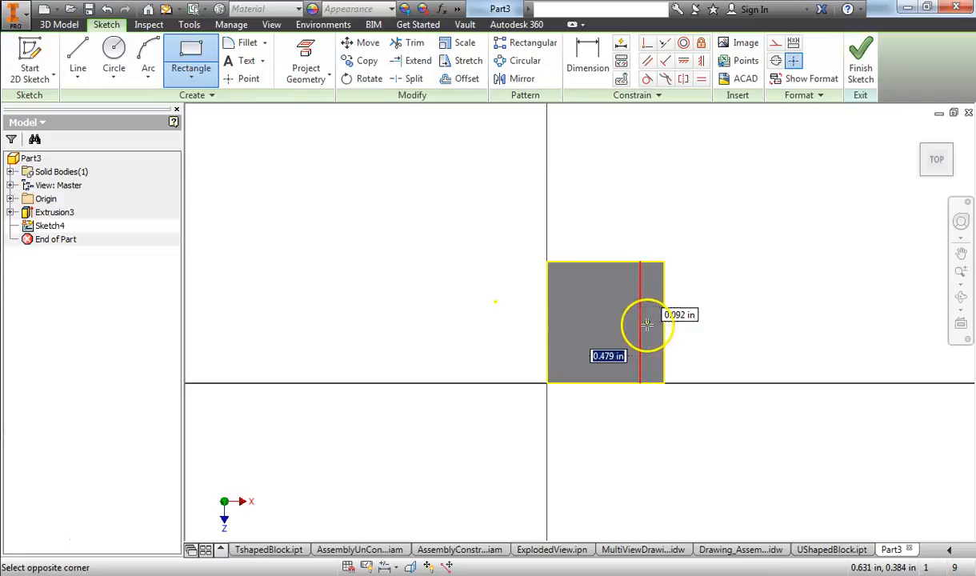
pyautogui.click(646, 322)
pyautogui.click(862, 61)
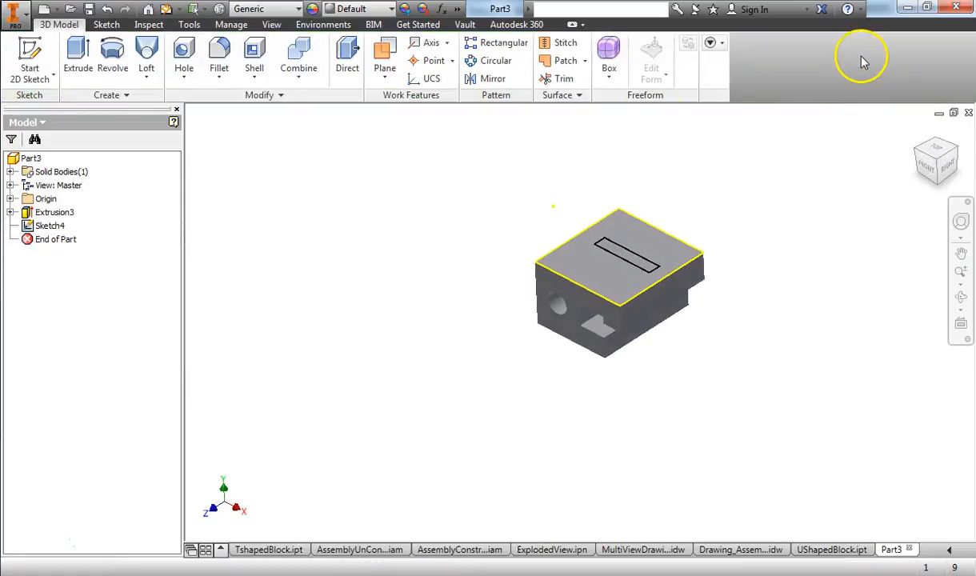
# Step: Extrude the narrow rectangle as a cut 0.0625 in deep into the block's top face
pyautogui.click(88, 50)
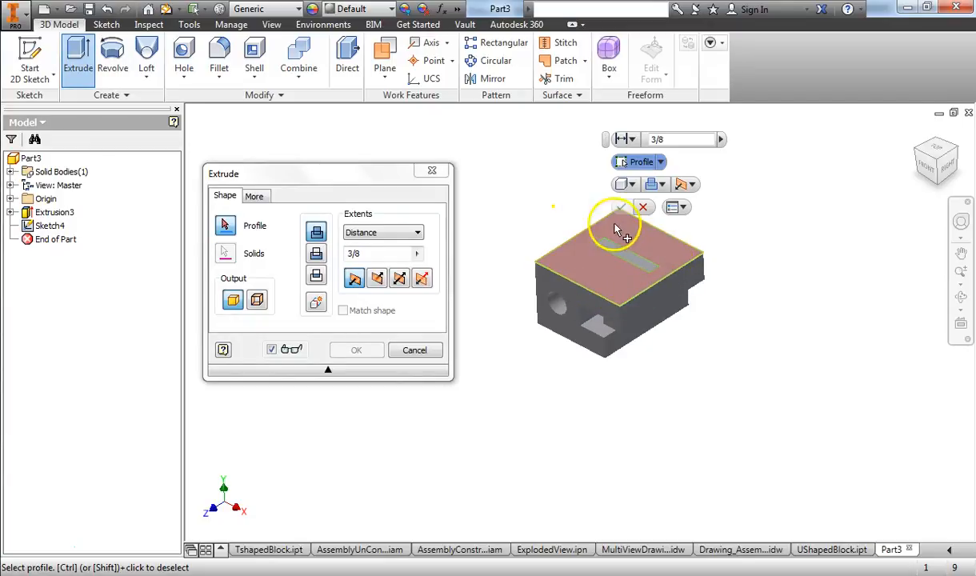
pyautogui.click(645, 269)
pyautogui.moveTo(781, 221); pyautogui.dragTo(774, 295, button='middle')
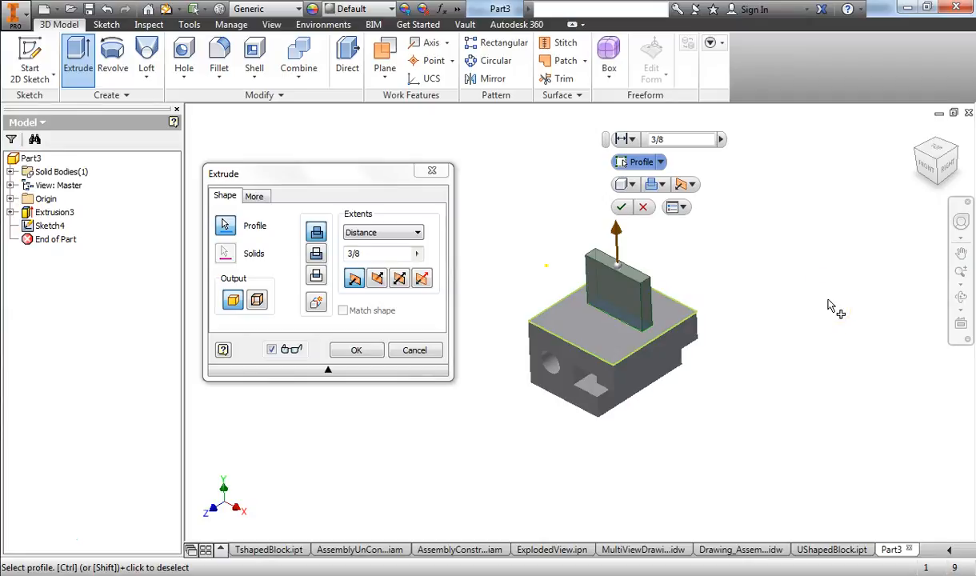
pyautogui.click(317, 254)
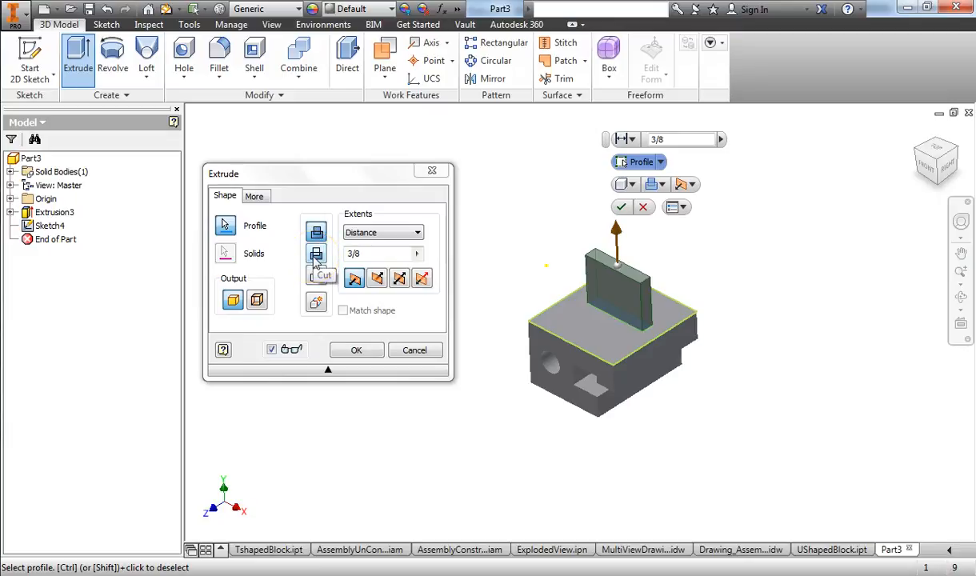
pyautogui.click(316, 260)
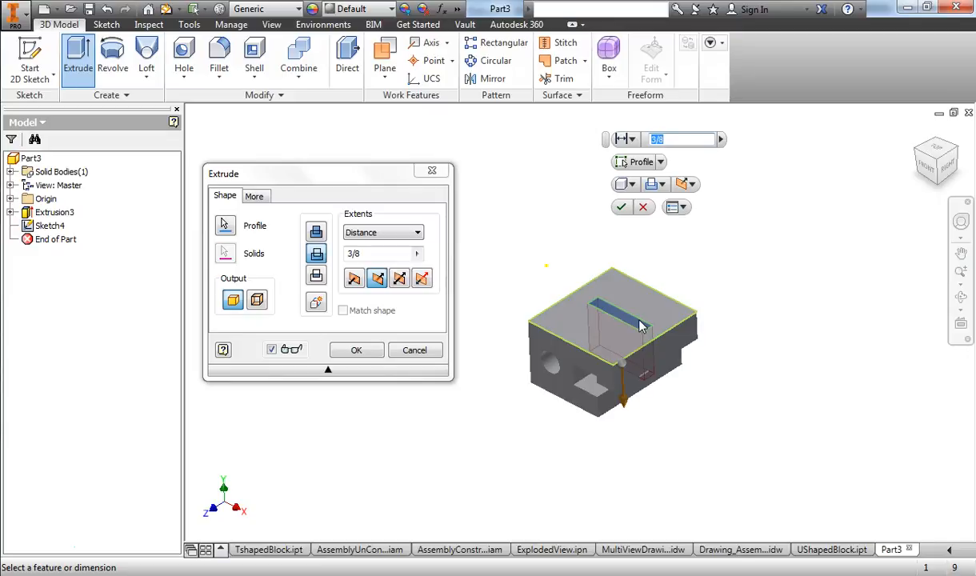
pyautogui.moveTo(640, 326); pyautogui.dragTo(628, 362)
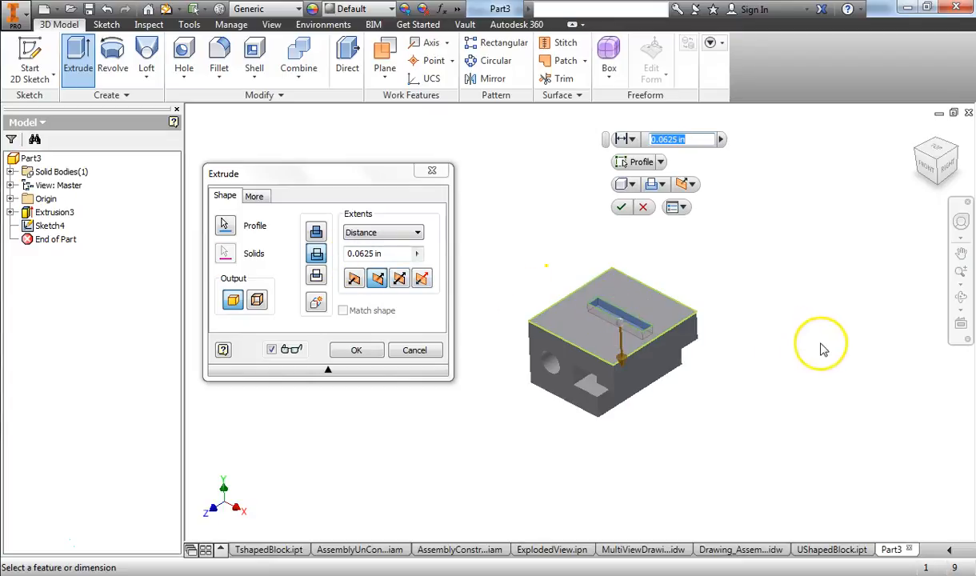
pyautogui.click(621, 207)
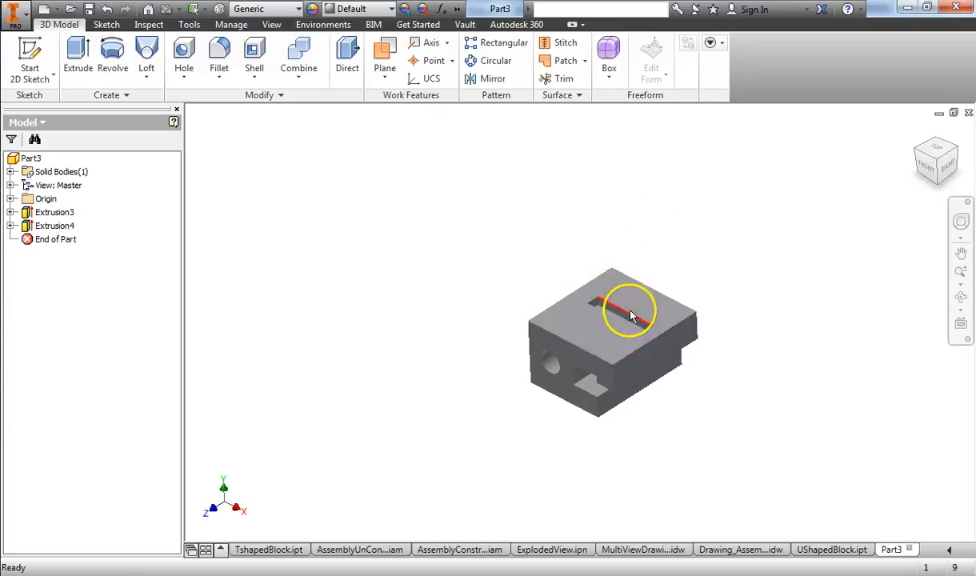
pyautogui.scroll(-8, 625, 331)
pyautogui.scroll(6, 626, 333)
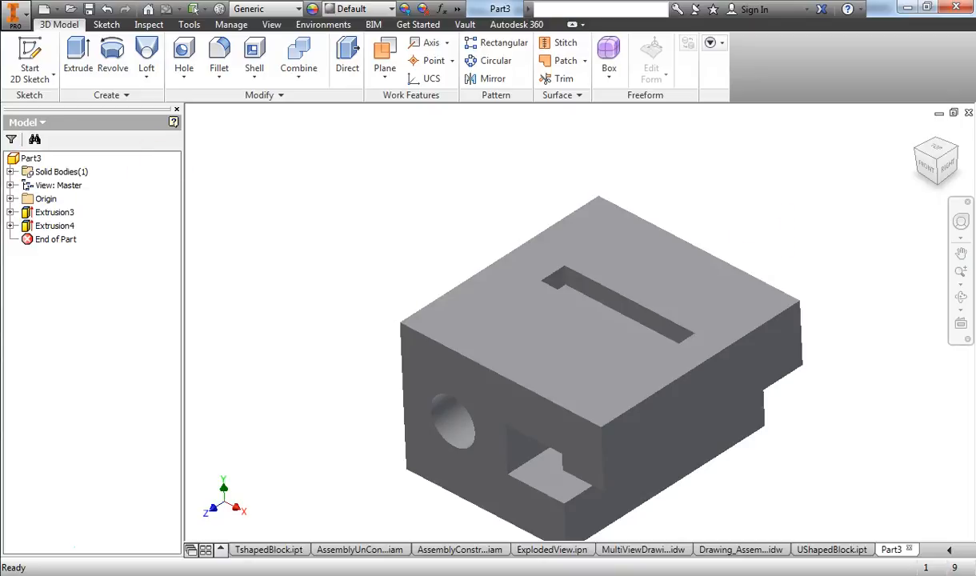
# Step: Edit the slot extrusion to use the Intersect operation with a distance of 0.6875 in
pyautogui.rightClick(54, 229)
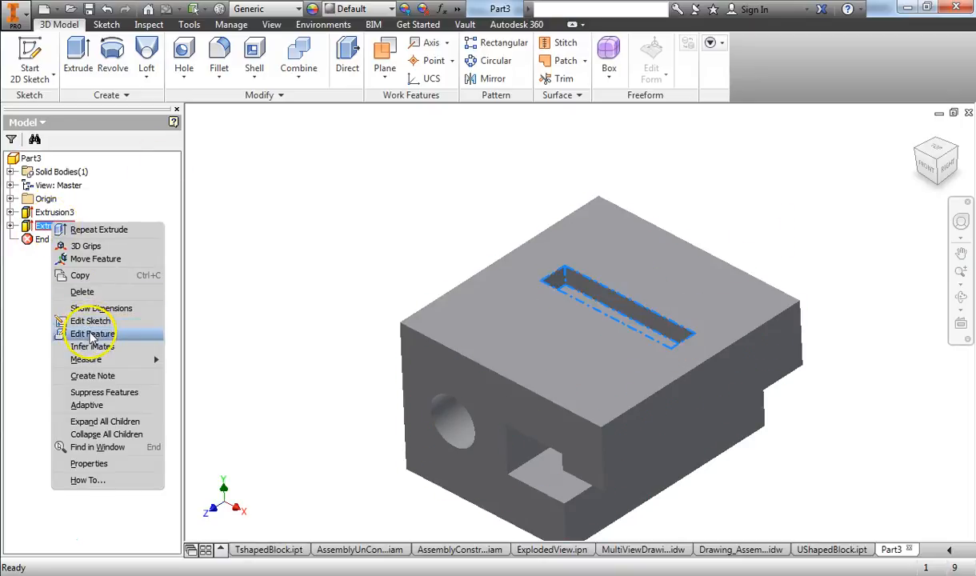
pyautogui.click(80, 333)
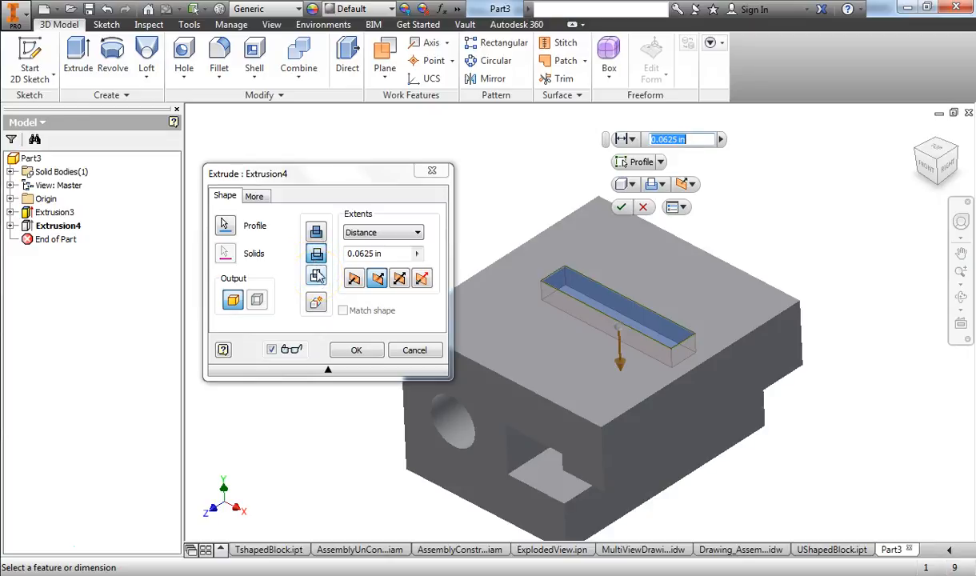
pyautogui.click(319, 258)
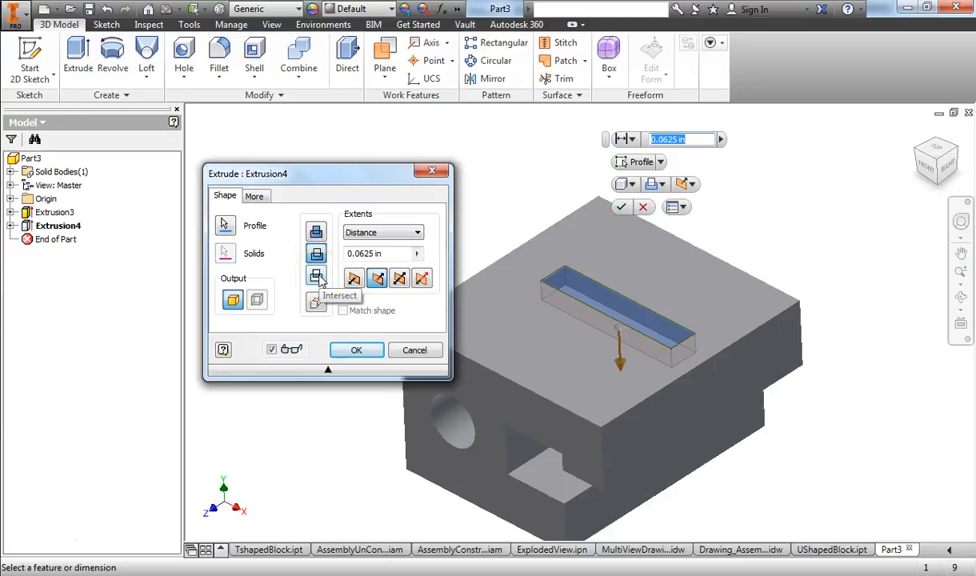
pyautogui.click(317, 277)
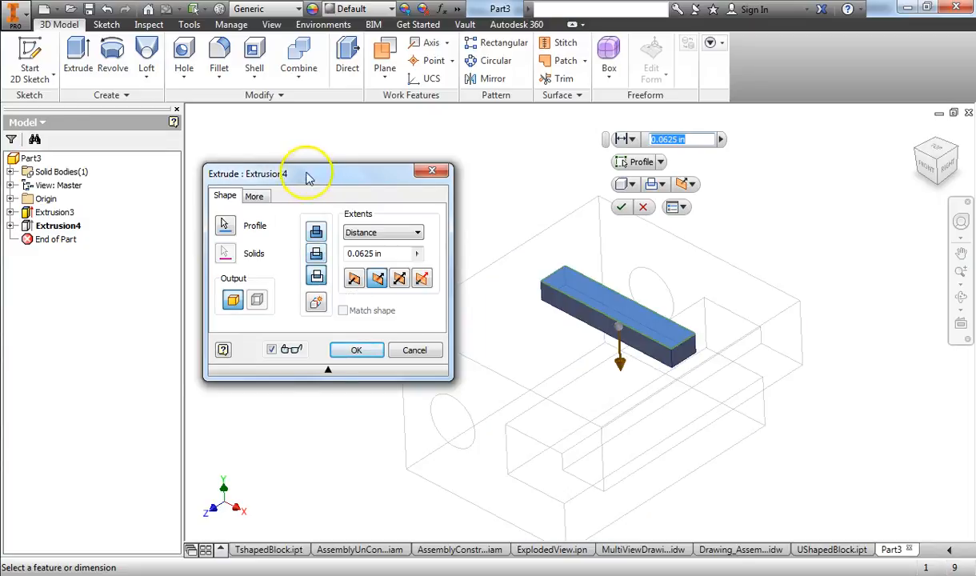
pyautogui.moveTo(305, 173); pyautogui.dragTo(216, 133)
pyautogui.moveTo(629, 371); pyautogui.dragTo(624, 559)
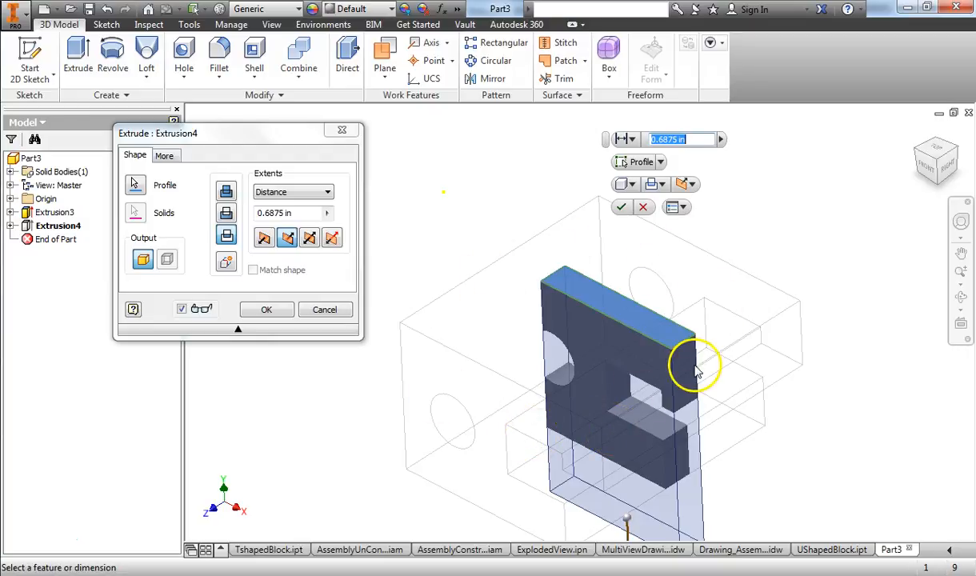
pyautogui.click(264, 312)
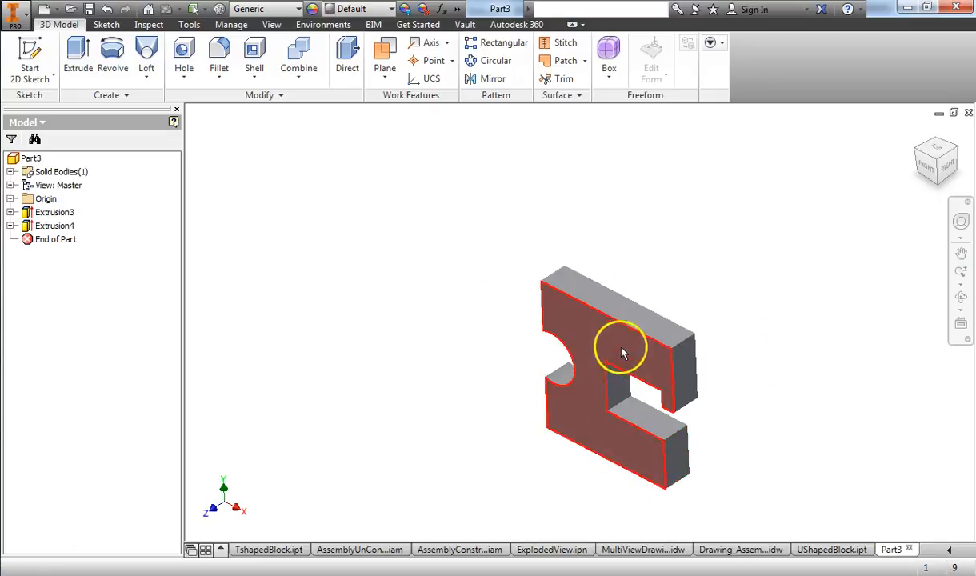
# Step: Reopen the intersect extrusion's settings to review its operation and direction options, and close them
pyautogui.rightClick(60, 227)
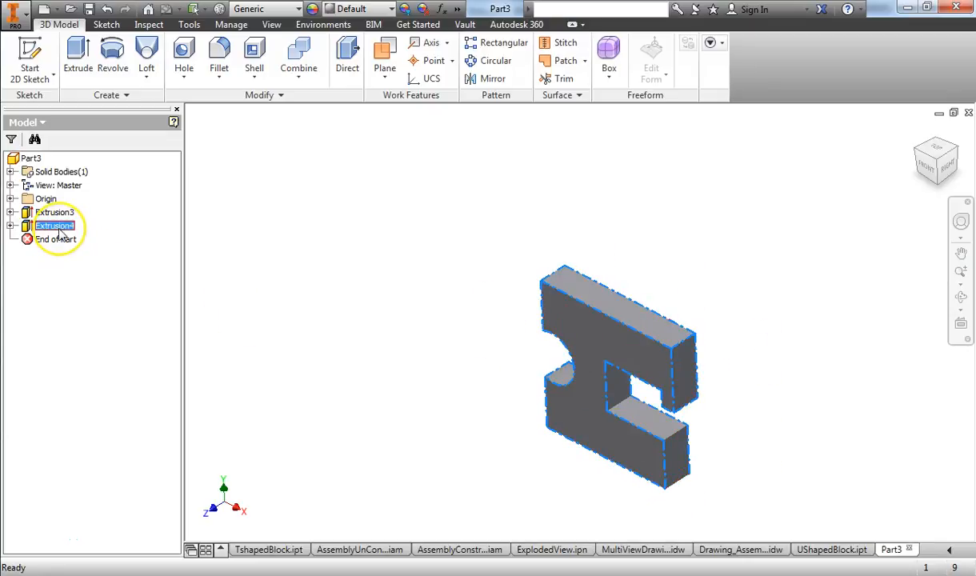
pyautogui.click(102, 338)
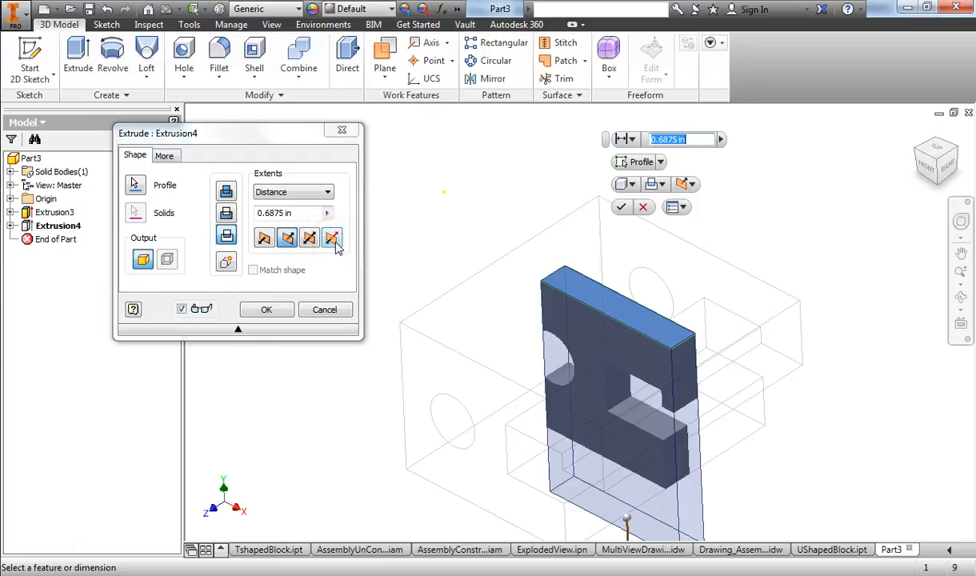
pyautogui.click(324, 309)
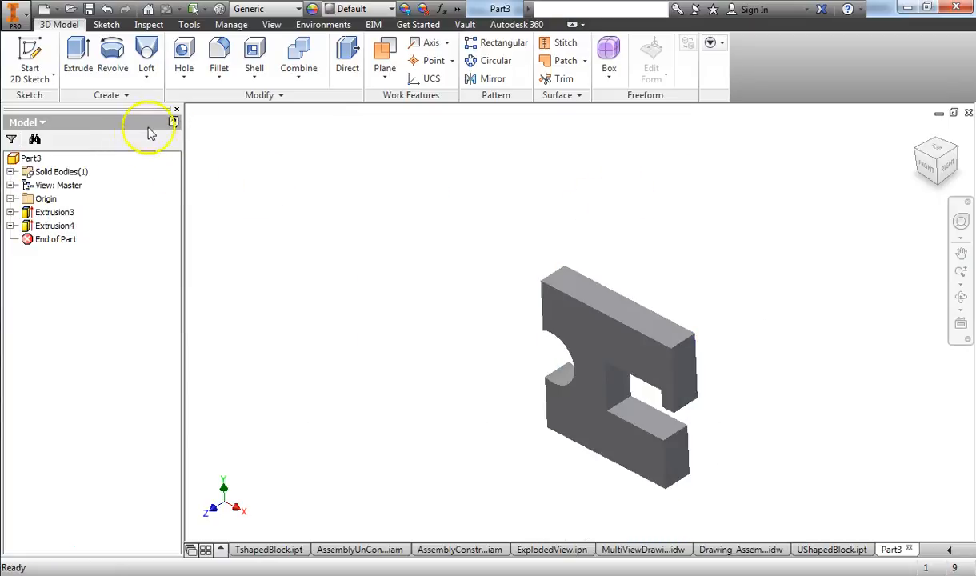